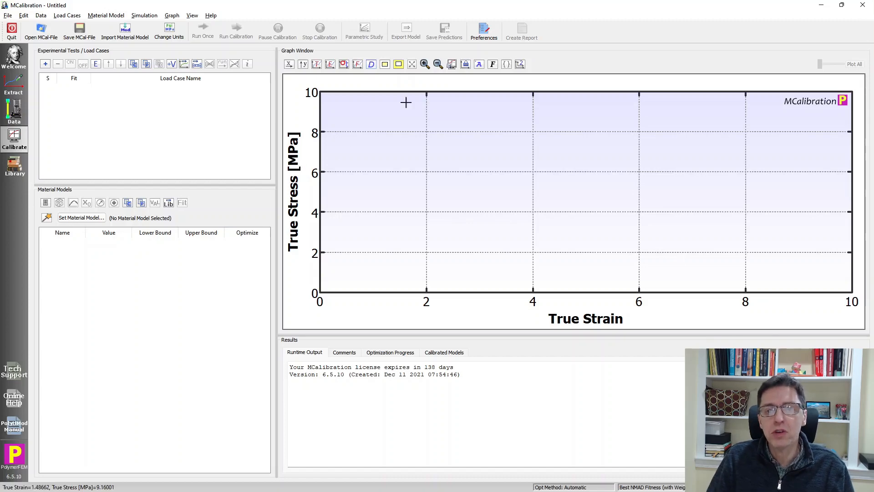
# - Review the base unit settings in the program preferences and close them unchanged
pyautogui.click(484, 31)
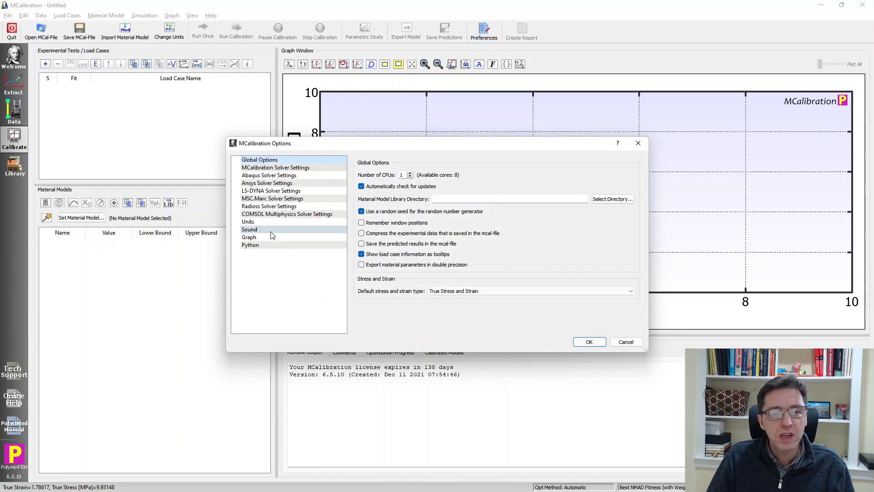
pyautogui.click(255, 222)
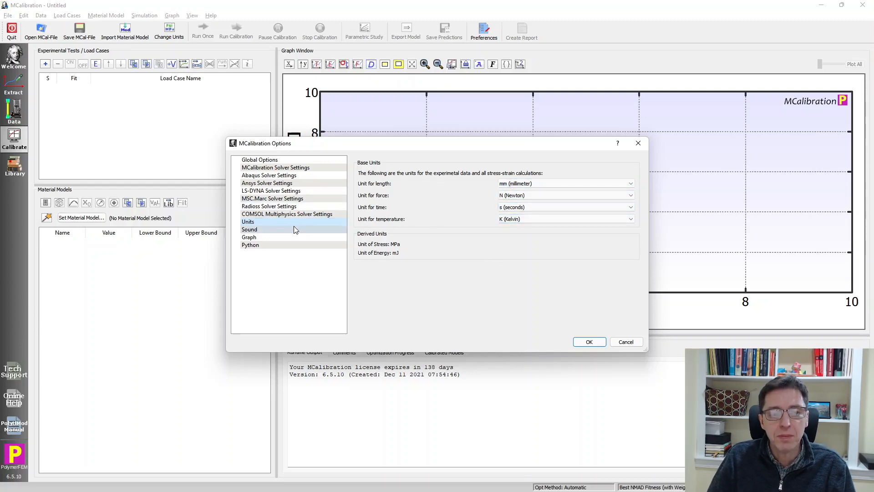
pyautogui.click(293, 162)
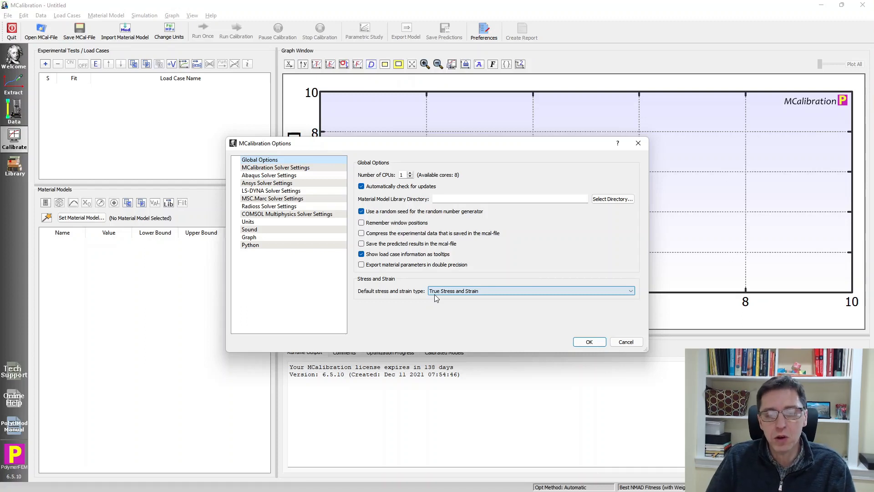
pyautogui.click(625, 342)
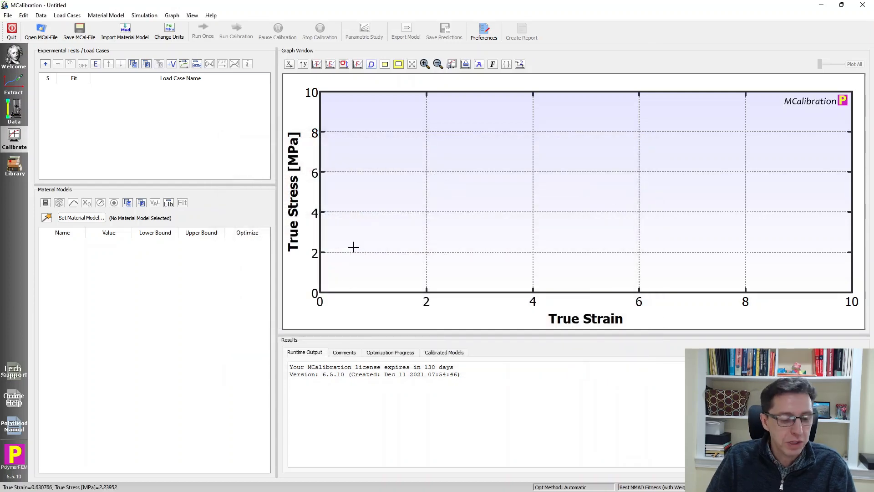
# - Select neoprene1.txt through neoprene3.txt in the MCalibration_Units folder and return to MCalibration
pyautogui.hotkey('alt', 'Tab')
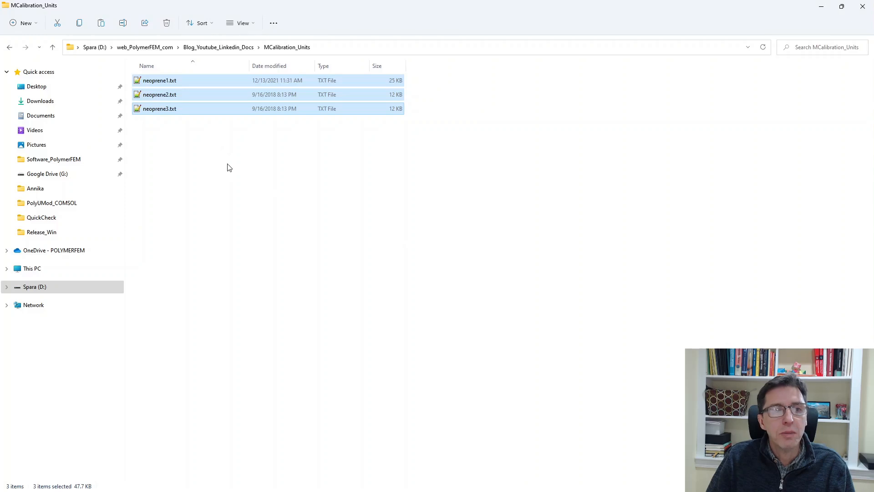
pyautogui.click(198, 145)
pyautogui.click(167, 113)
pyautogui.keyDown('shift'); pyautogui.click(177, 83); pyautogui.keyUp('shift')
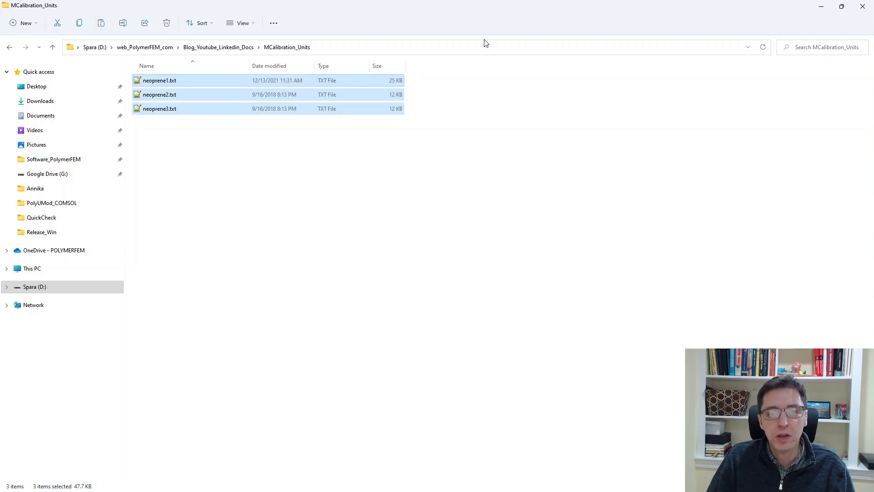
pyautogui.hotkey('alt', 'Tab')
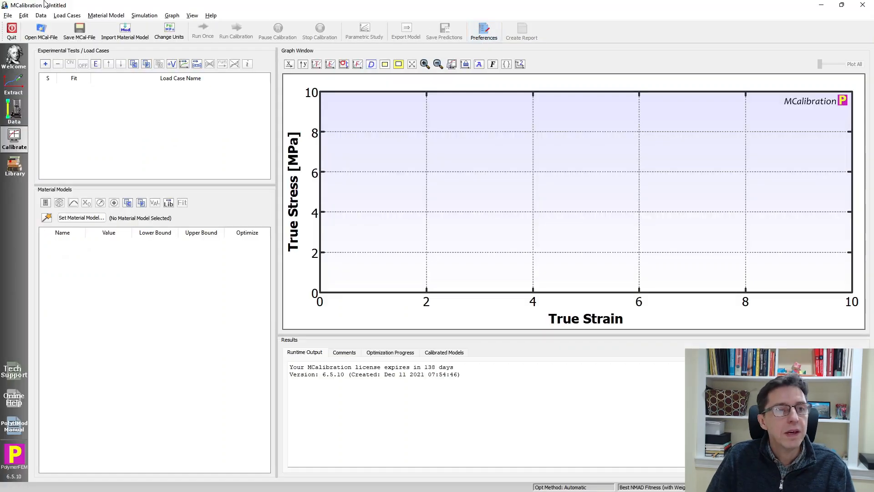
# - Paste neoprene1–3 as load cases, assign PolyUMod-Eight-Chain, and run once for NMAD fitness 19.2
pyautogui.click(23, 15)
pyautogui.click(33, 39)
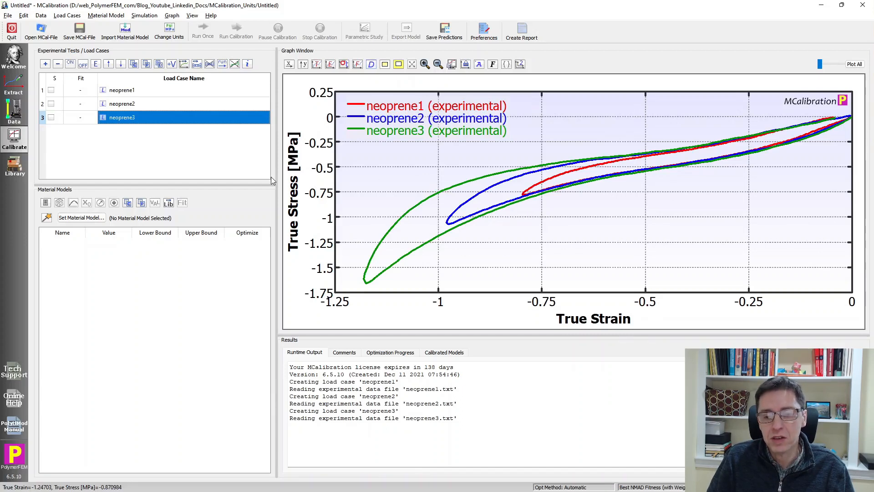
pyautogui.click(82, 218)
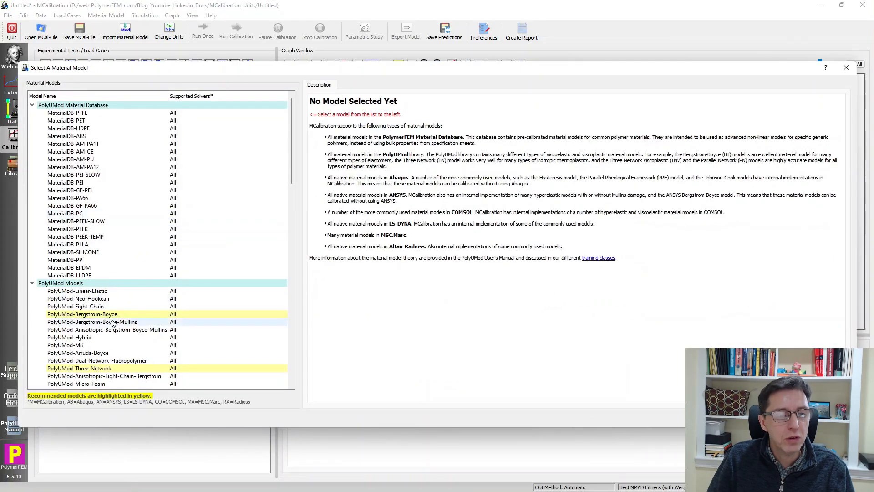
pyautogui.click(104, 307)
pyautogui.doubleClick(103, 307)
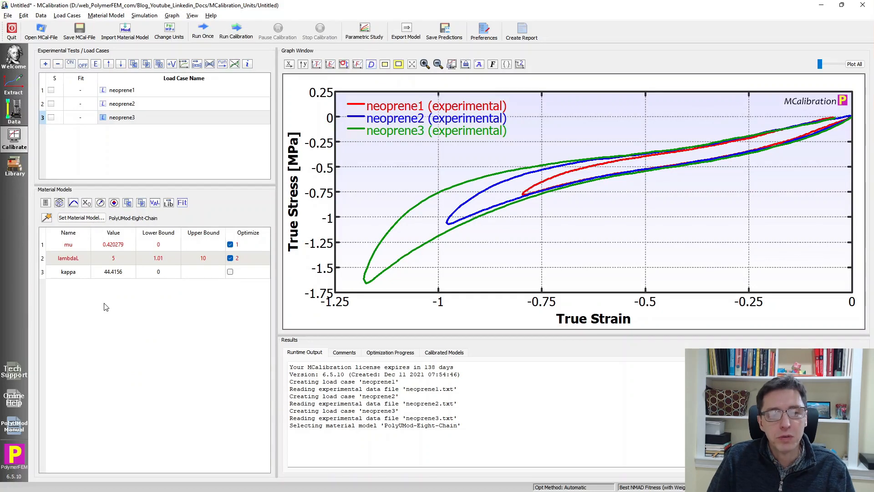
pyautogui.click(208, 43)
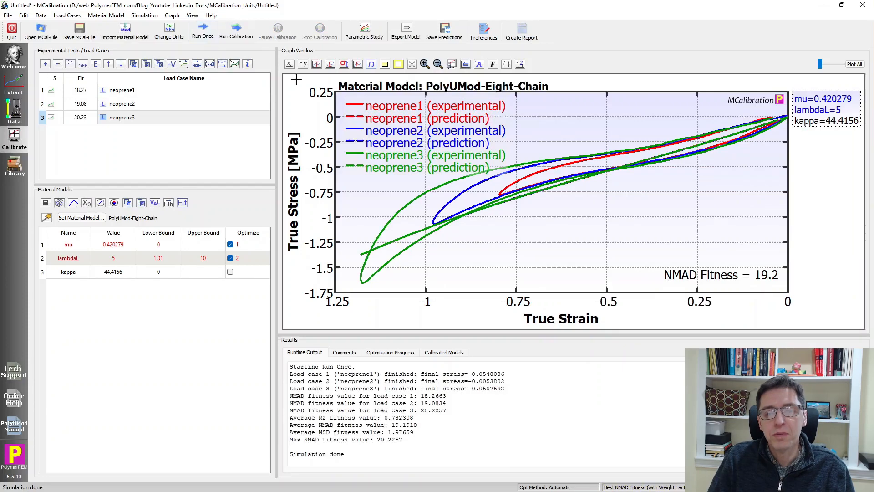
# - Open Export Material Parameters, showing Abaqus inp output in mm, N, seconds and Kelvin
pyautogui.click(406, 37)
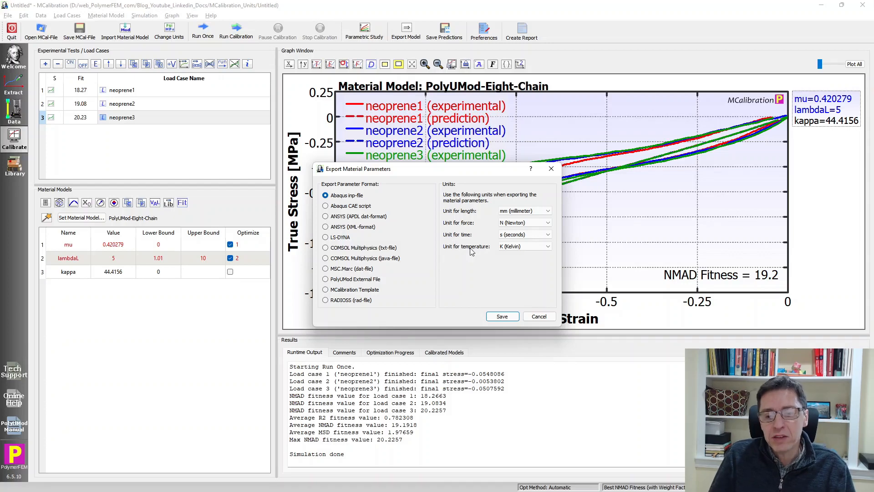
# - Close the export dialog and highlight the neoprene3, neoprene2 and neoprene1 curves in turn
pyautogui.click(538, 317)
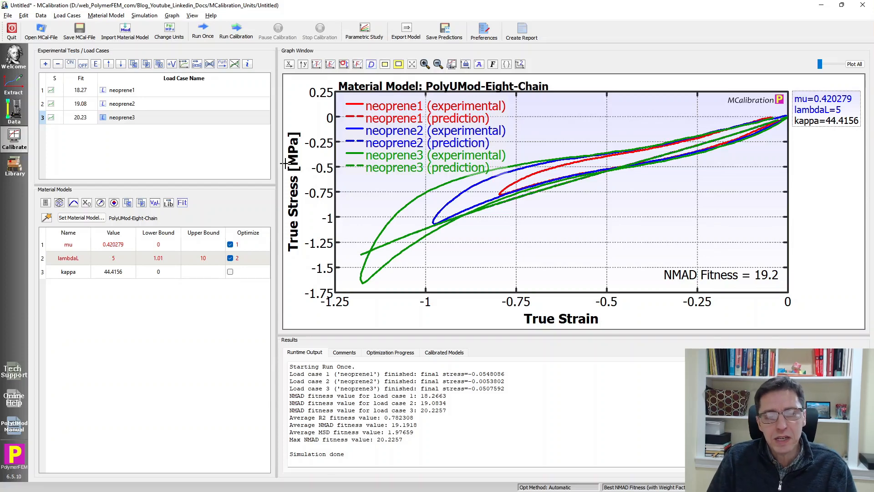
pyautogui.click(141, 119)
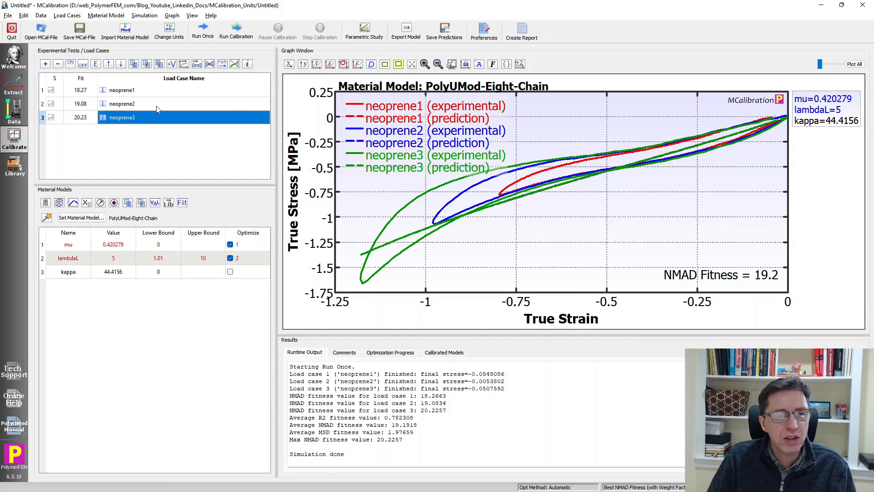
pyautogui.click(155, 101)
pyautogui.click(154, 94)
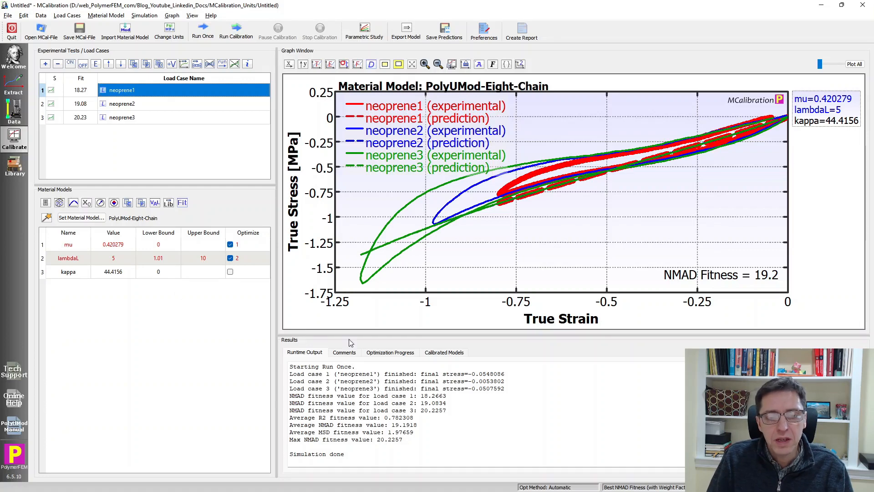
# - Check the Calibrated Models entry (fitness 19.1918), return to the runtime log, and deselect neoprene1
pyautogui.click(430, 355)
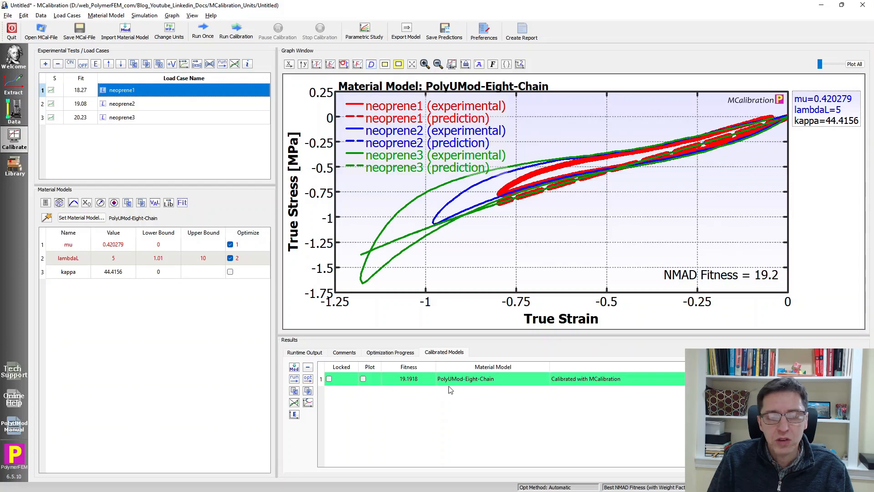
pyautogui.click(304, 354)
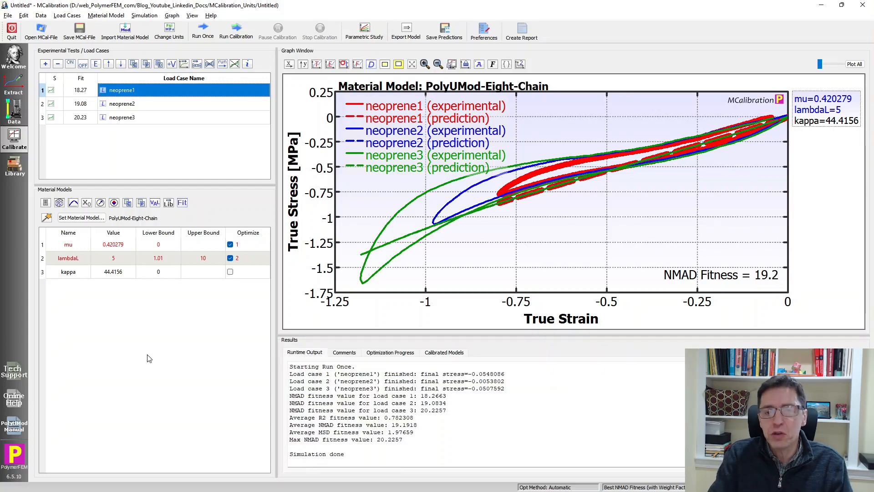
pyautogui.click(191, 149)
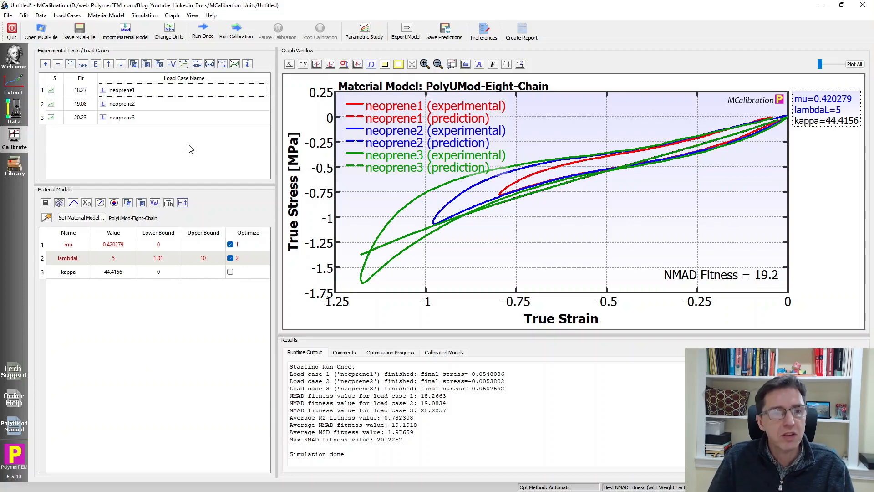
# - Convert load cases and model to inch, pound-force and Fahrenheit units so stresses plot in psi
pyautogui.click(170, 29)
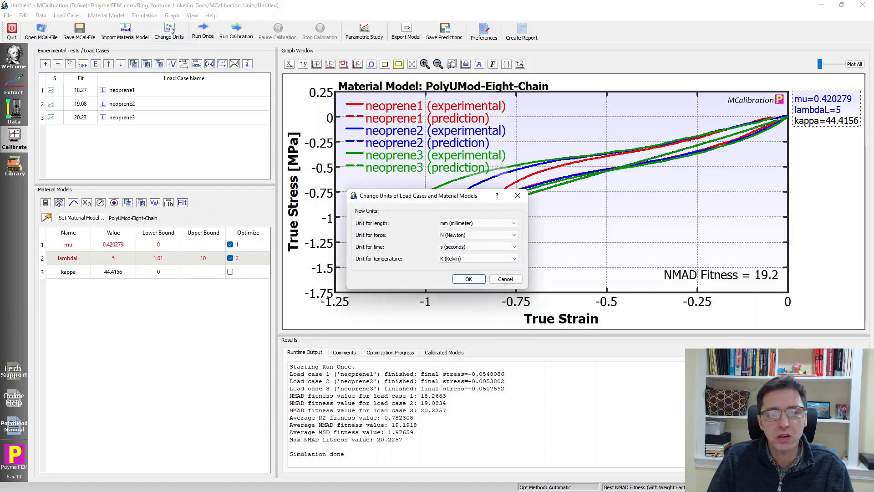
pyautogui.click(509, 225)
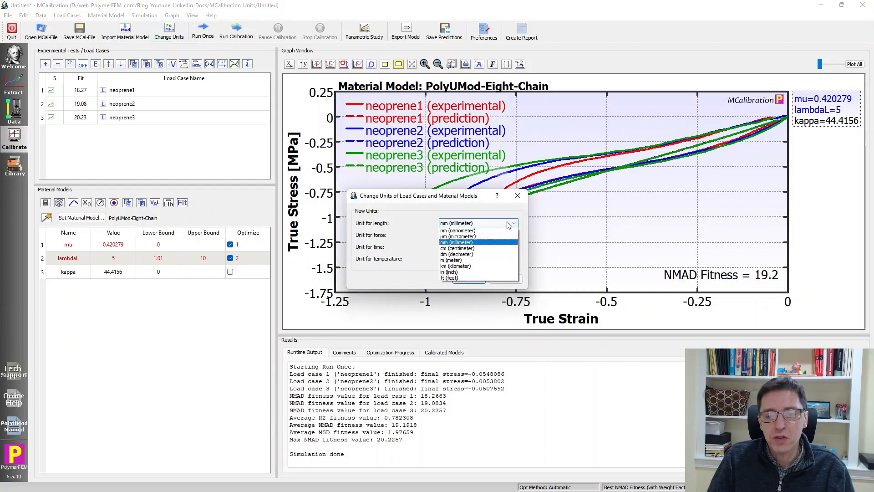
pyautogui.click(473, 272)
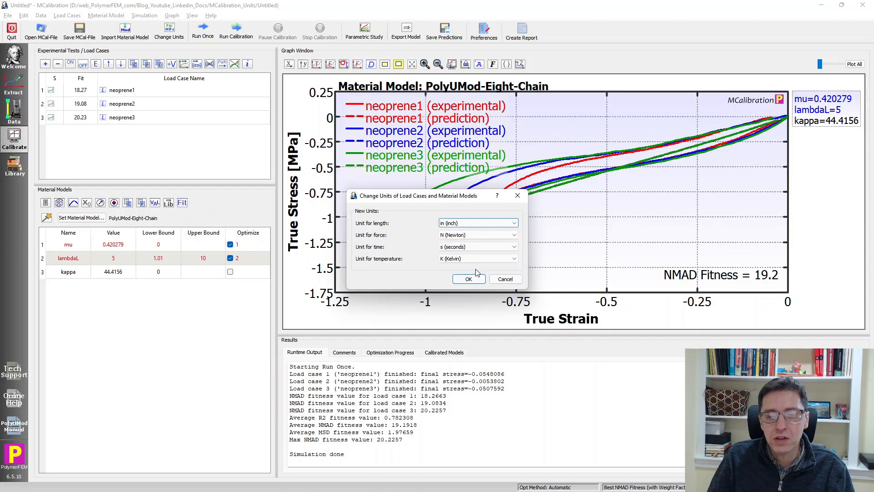
pyautogui.click(465, 235)
pyautogui.click(458, 277)
pyautogui.click(460, 258)
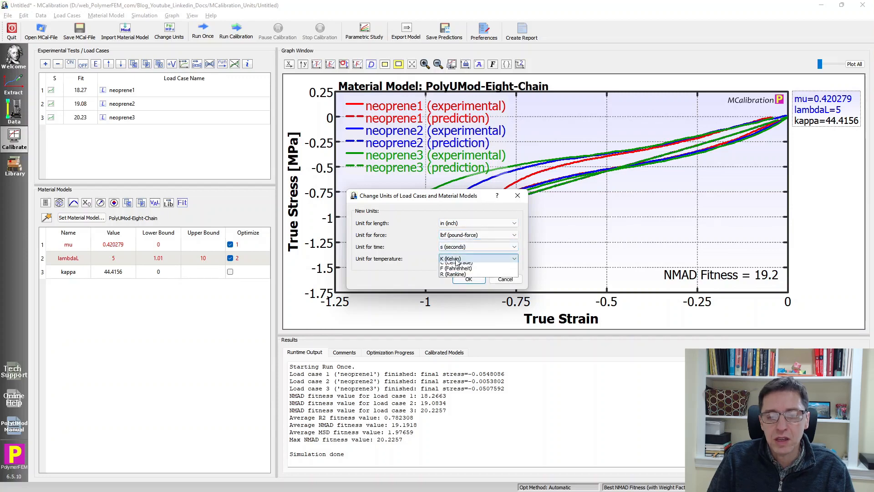
pyautogui.click(461, 277)
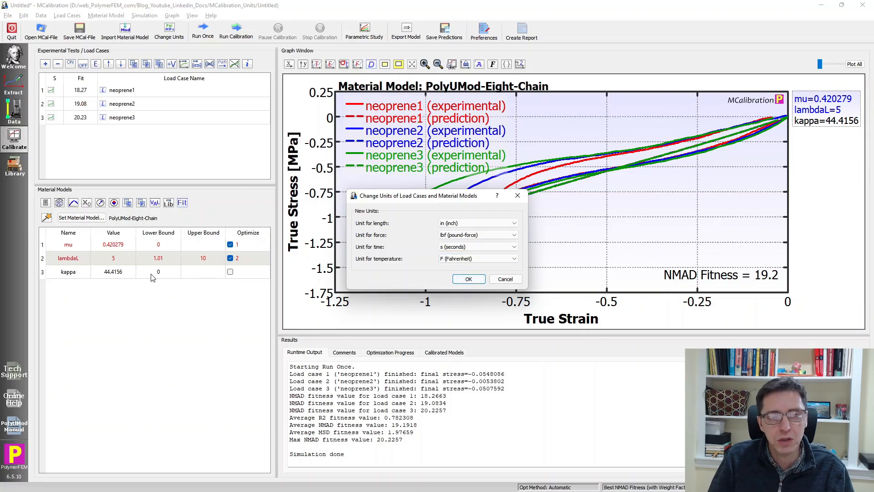
pyautogui.click(468, 279)
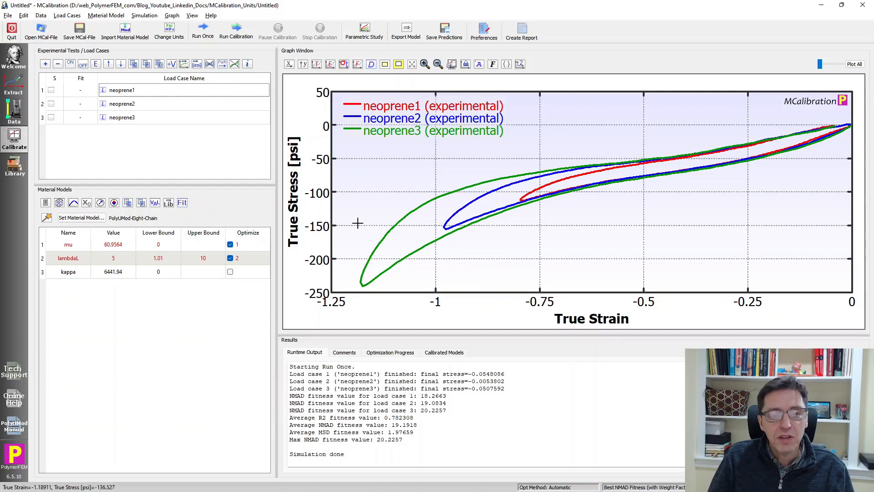
# - Inspect neoprene2's Load Case Setup in the converted units and cancel without changes
pyautogui.click(132, 93)
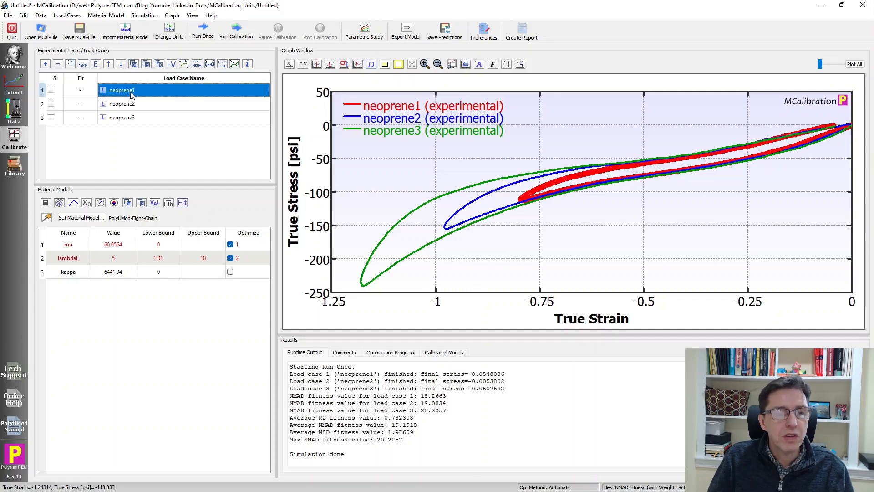
pyautogui.doubleClick(133, 104)
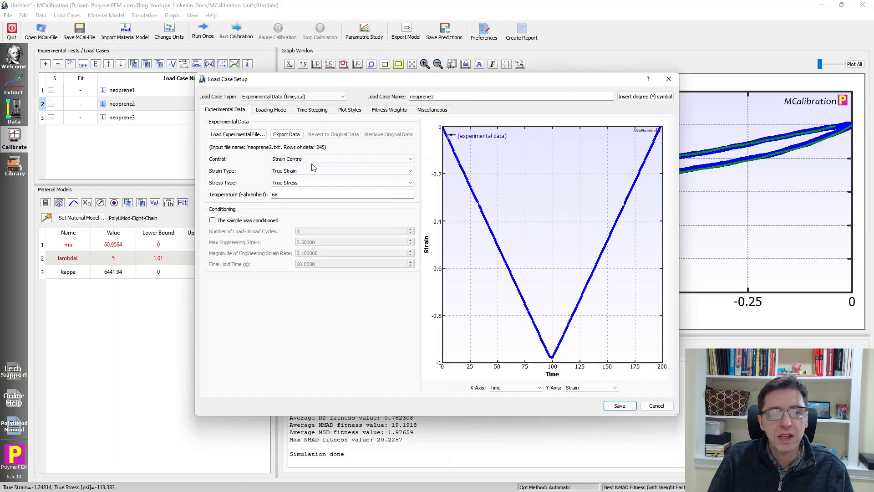
pyautogui.click(656, 405)
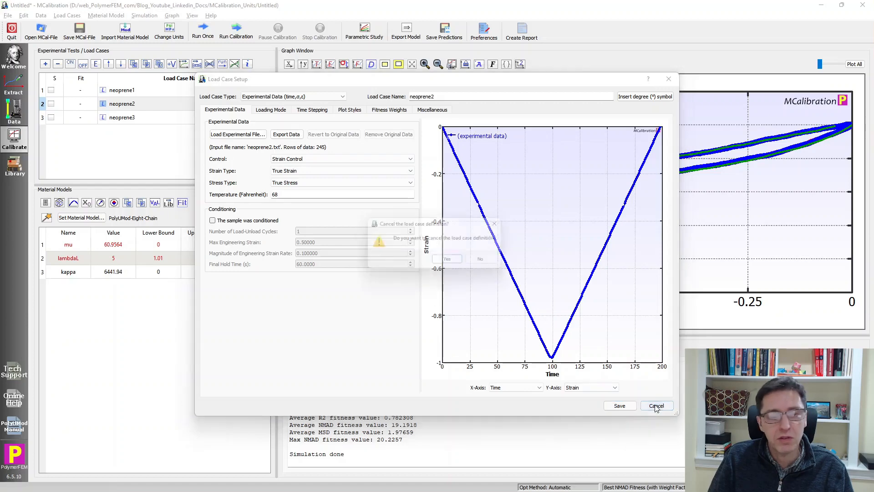
pyautogui.click(449, 261)
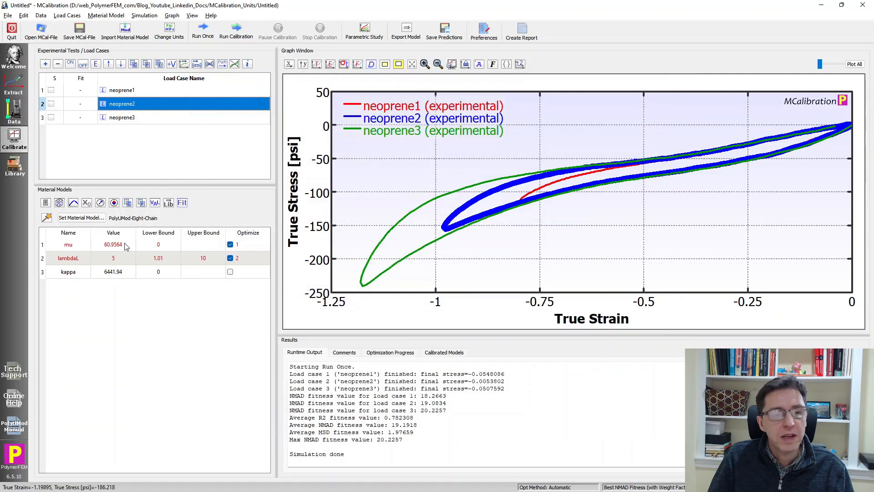
# - Check the converted mu, lambdaL and kappa values and the calibrated models, then re-run once
pyautogui.click(103, 248)
pyautogui.click(106, 259)
pyautogui.click(106, 273)
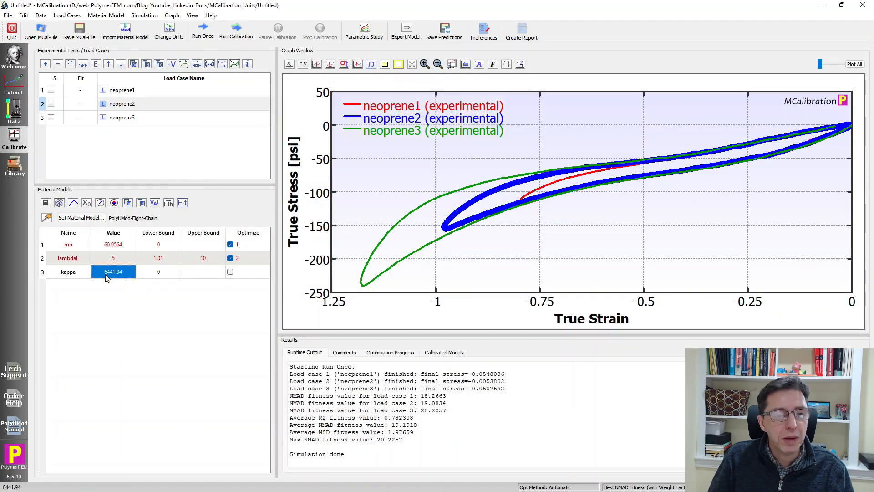
pyautogui.click(426, 352)
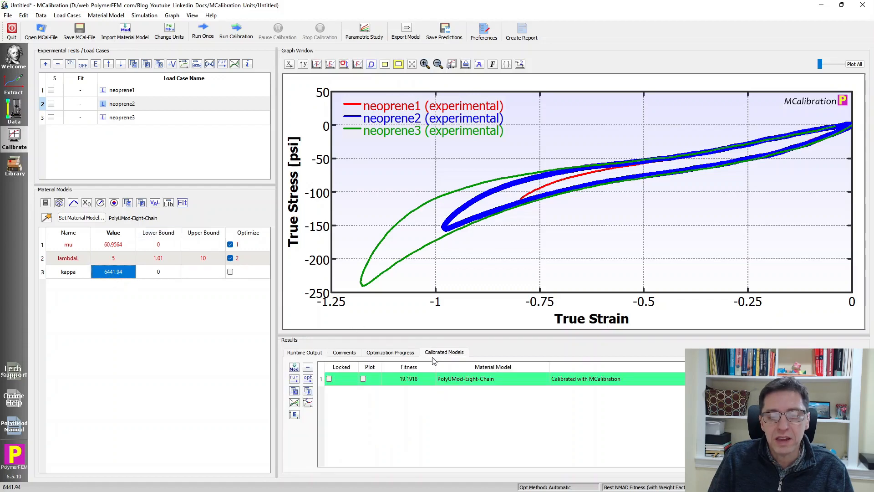
pyautogui.click(308, 354)
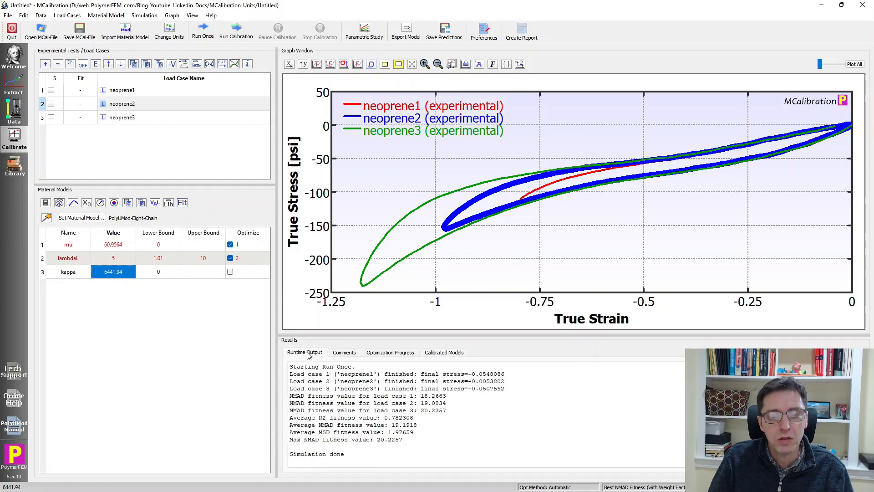
pyautogui.click(195, 33)
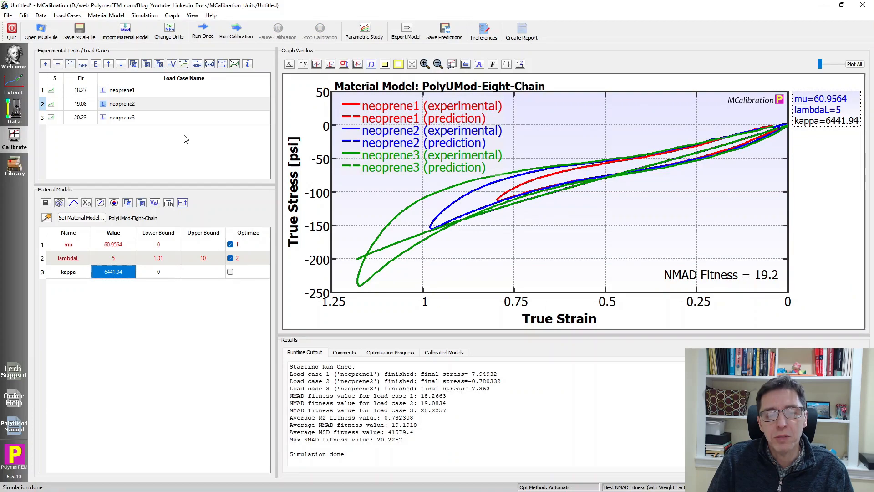